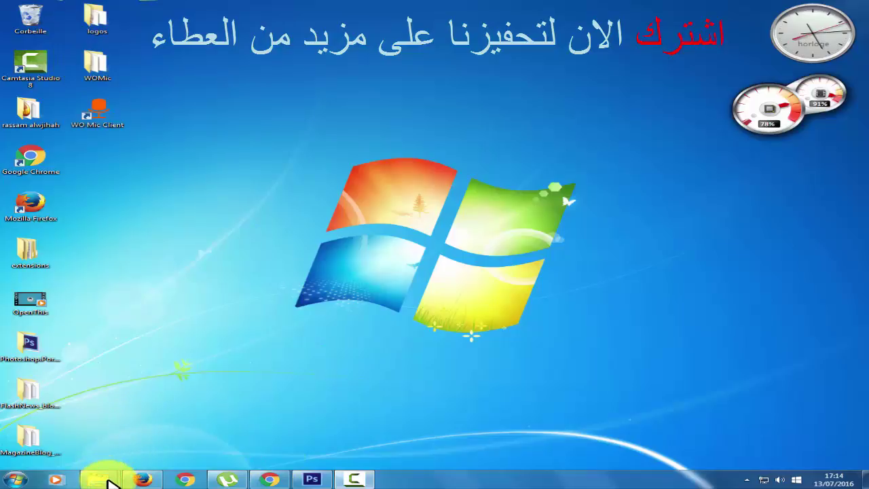
Bring up the logos folder window and examine the projet-1 logo file
mouse_move(109, 483)
left_click(233, 423)
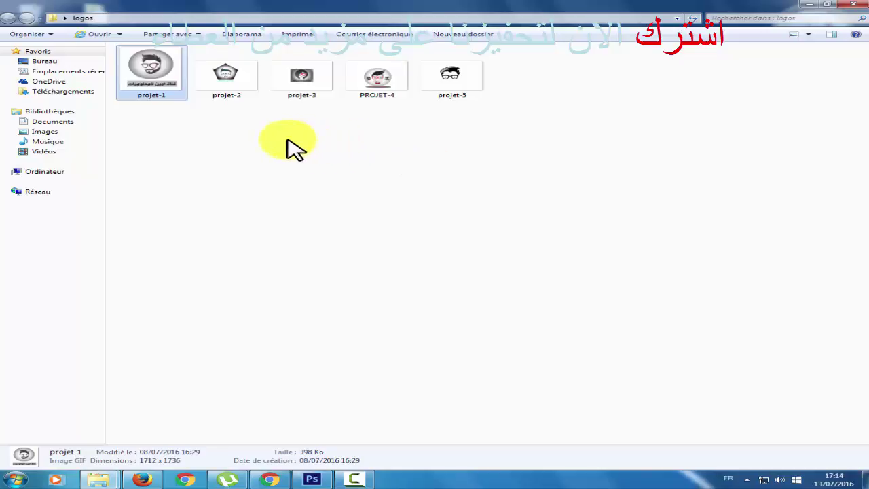
mouse_move(171, 102)
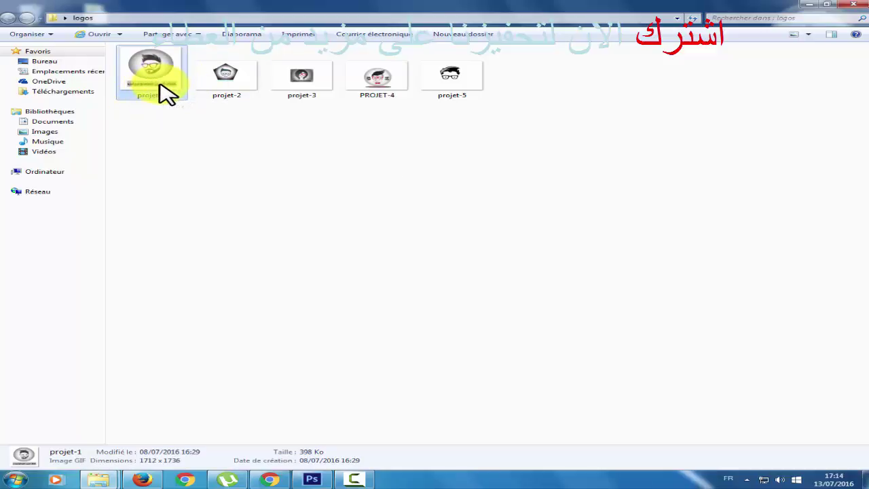
Switch to Photoshop, draw a rounded rectangle about 1148 by 308 px below the bearded-face logo, and center it under the oval
left_click(314, 480)
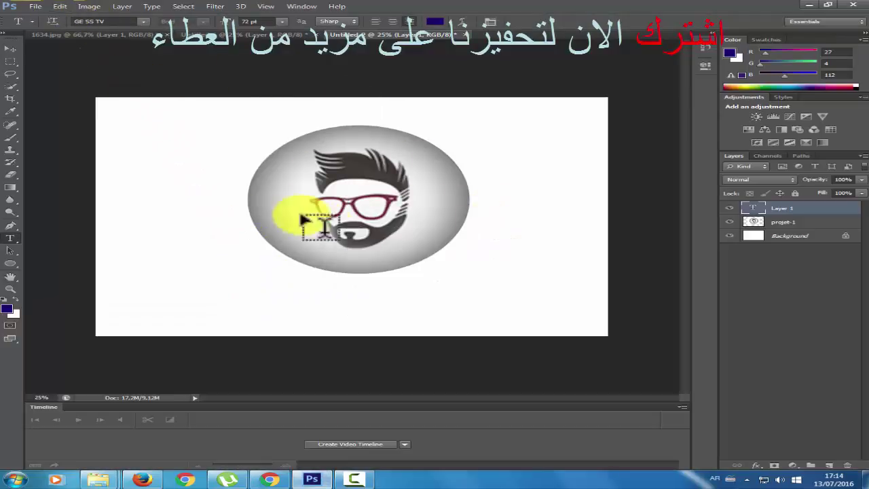
left_click(10, 49)
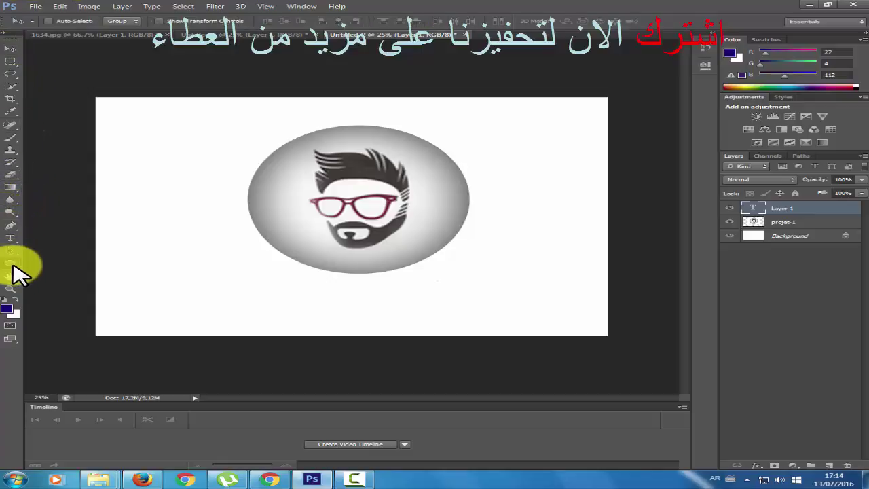
left_click_drag(12, 264, 66, 271)
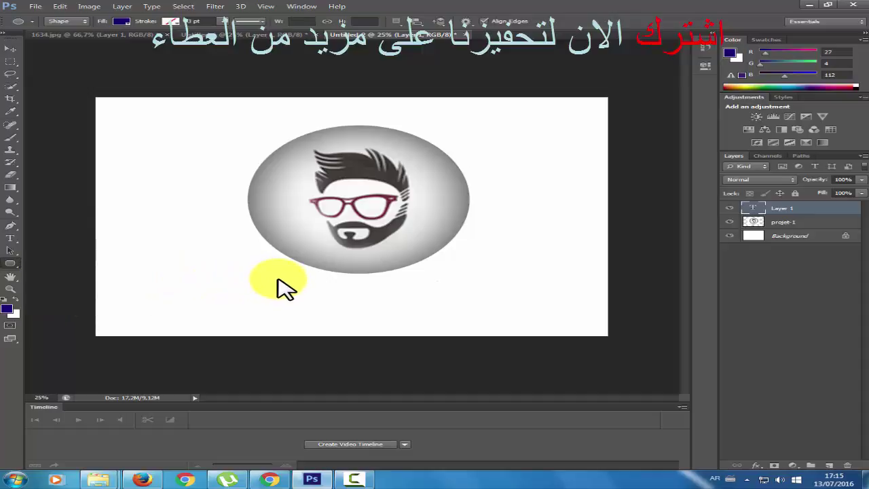
left_click_drag(464, 312, 475, 316)
left_click_drag(286, 305, 287, 303)
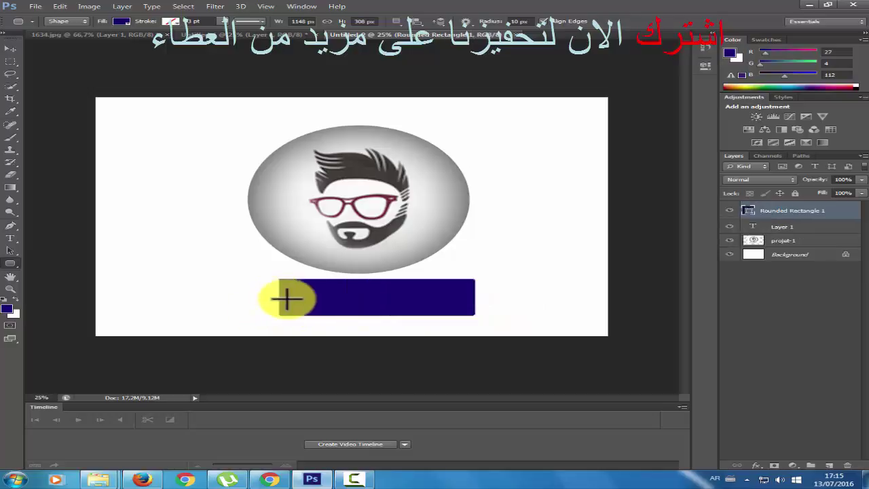
left_click(10, 49)
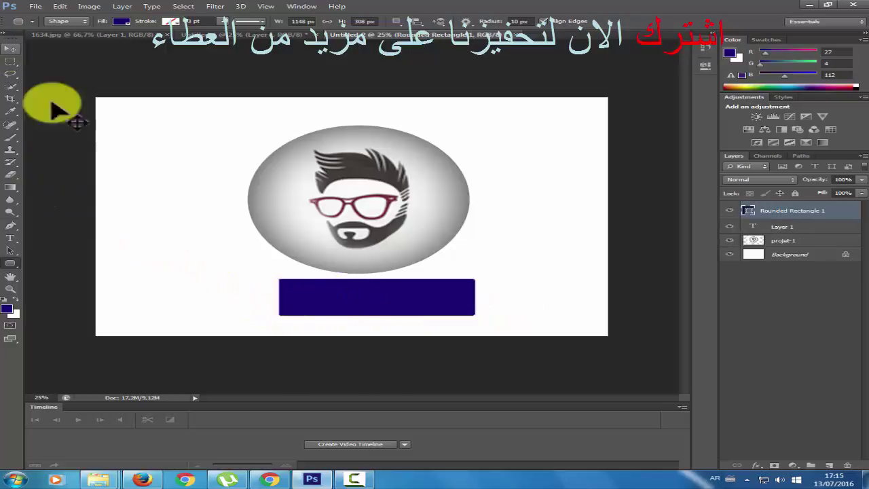
left_click_drag(323, 301, 319, 298)
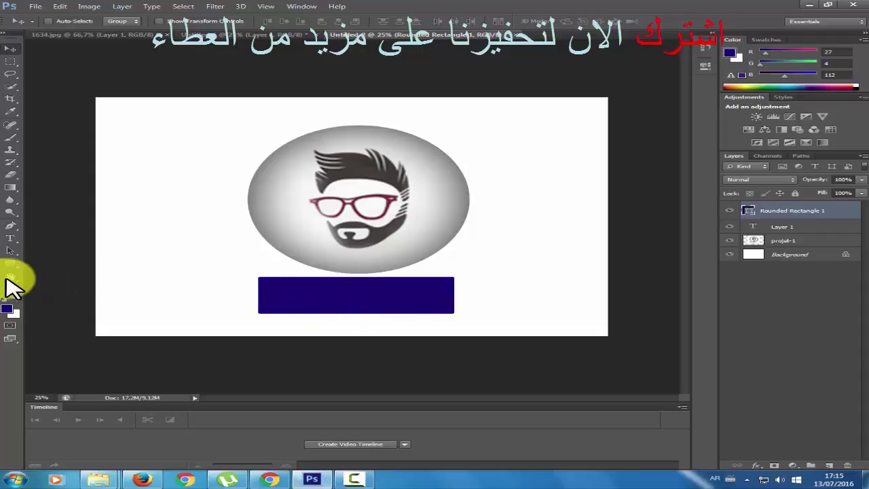
Change the rounded rectangle's fill color to medium gray
left_click(10, 264)
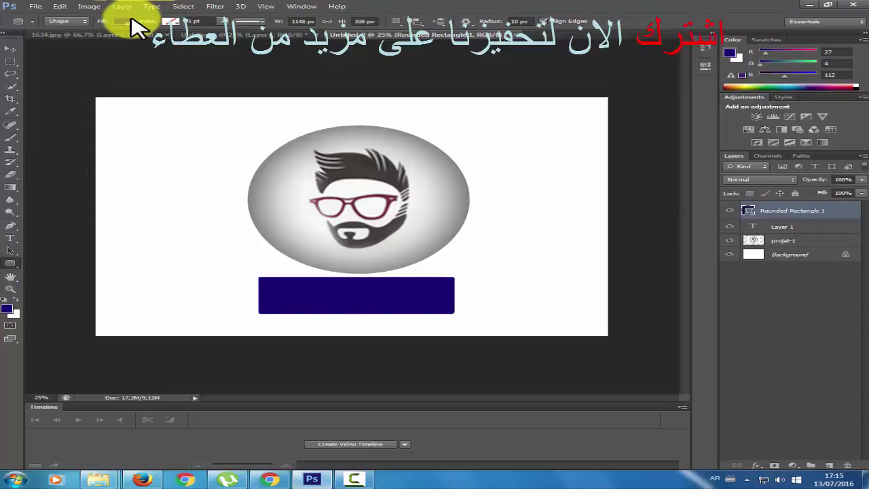
left_click(123, 21)
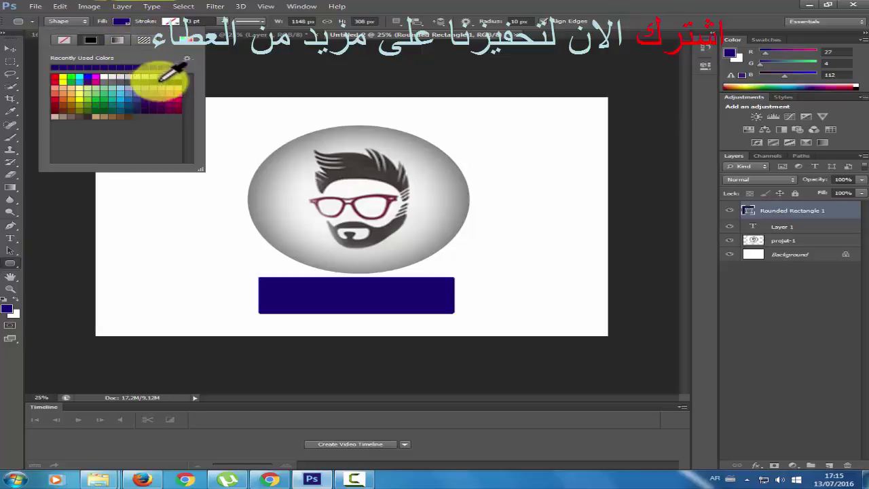
left_click(179, 77)
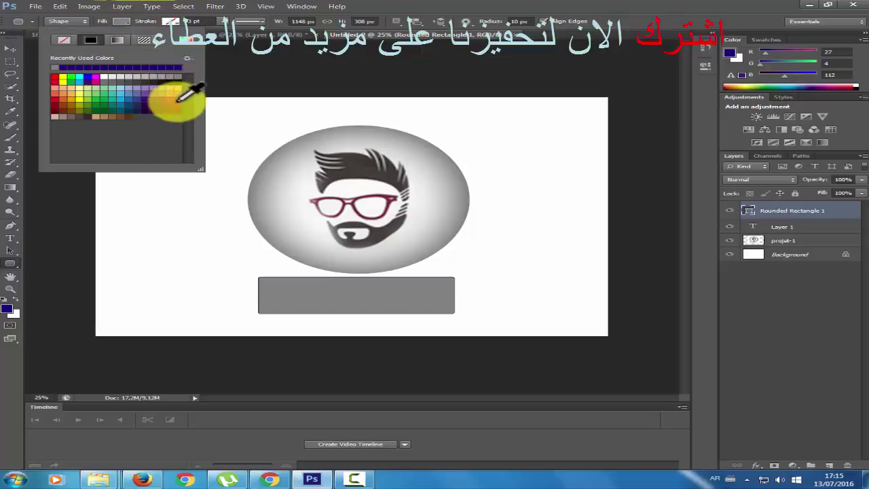
left_click(339, 306)
left_click(29, 194)
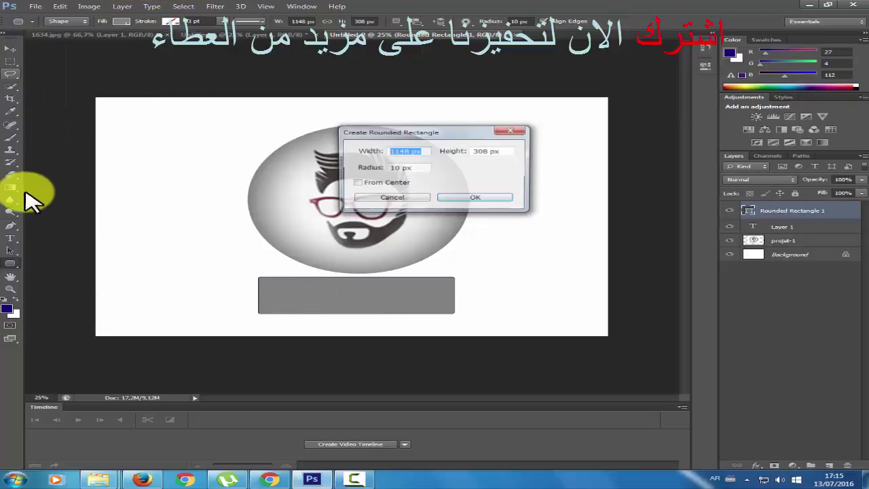
left_click(514, 131)
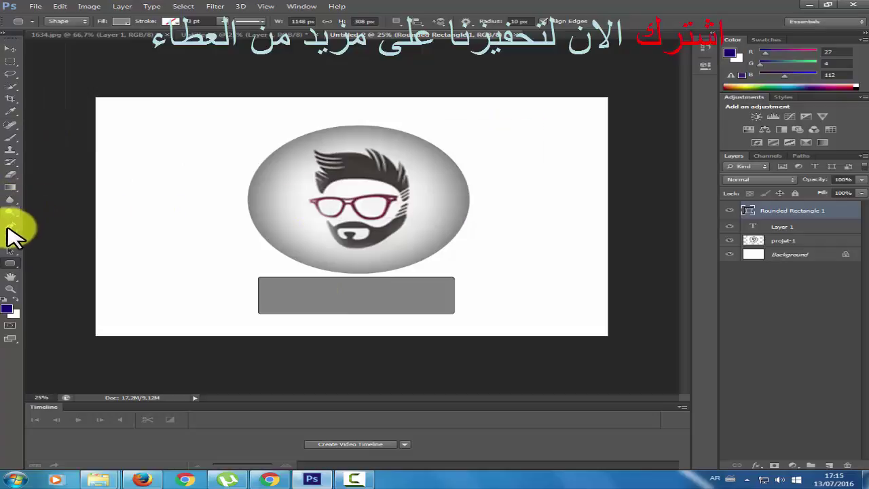
Add the text "قناة امين للمعلوميات" inside the gray rectangle and shrink its text box to fit the words
left_click(10, 238)
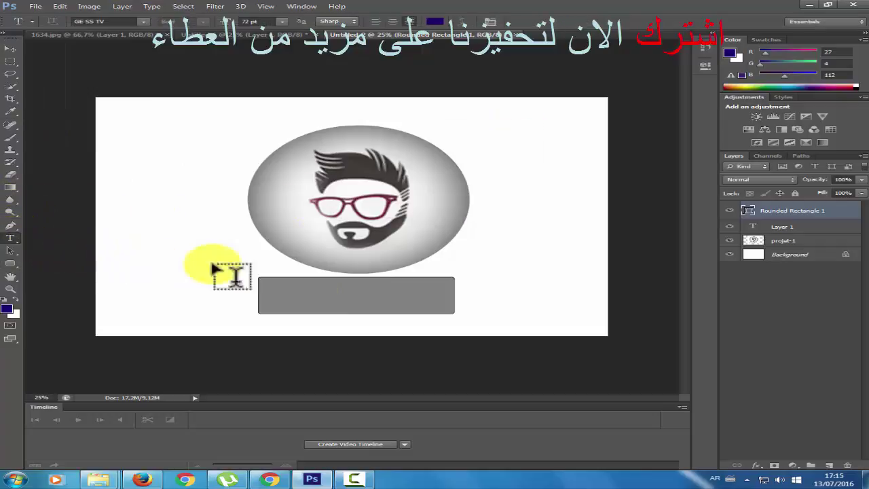
left_click(291, 292)
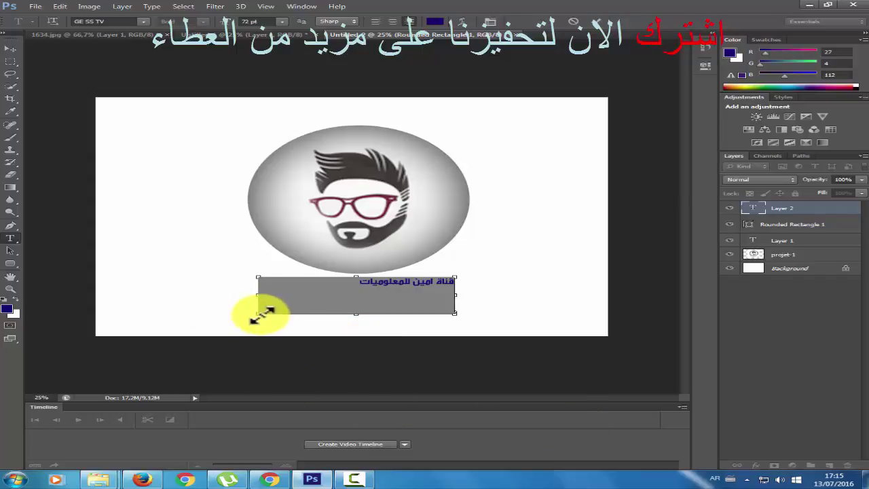
left_click_drag(261, 314, 357, 295)
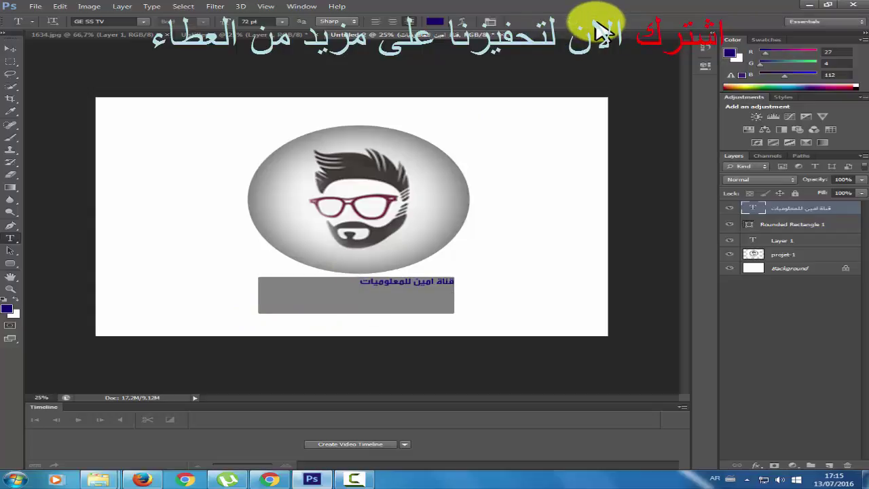
Scale the caption text to about 208% width and 200% height so it spans the gray rectangle
key("ctrl+t")
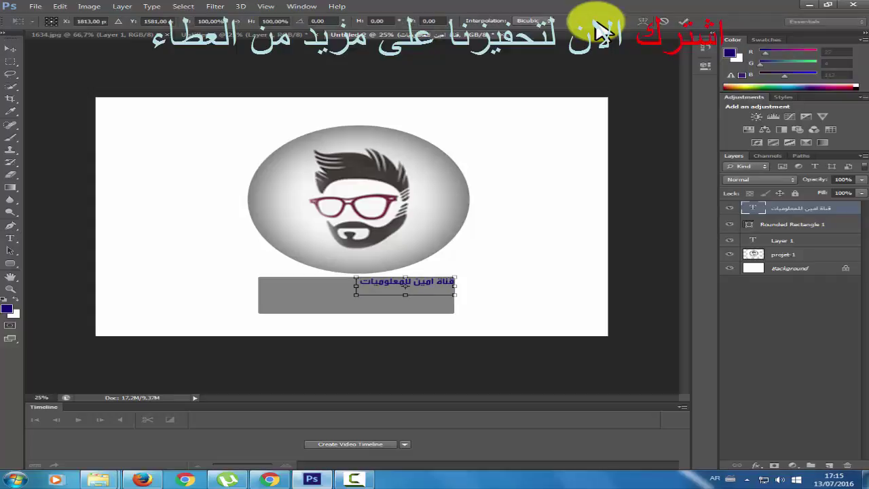
left_click_drag(358, 296, 258, 320)
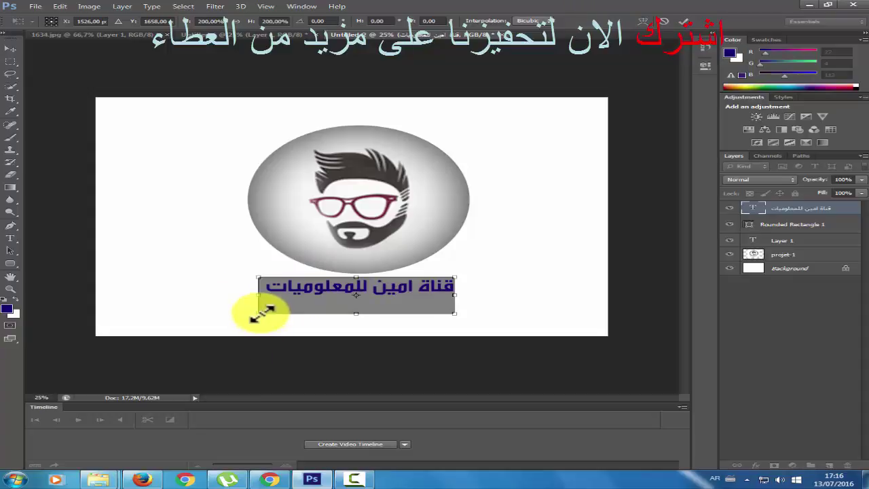
left_click_drag(260, 314, 251, 322)
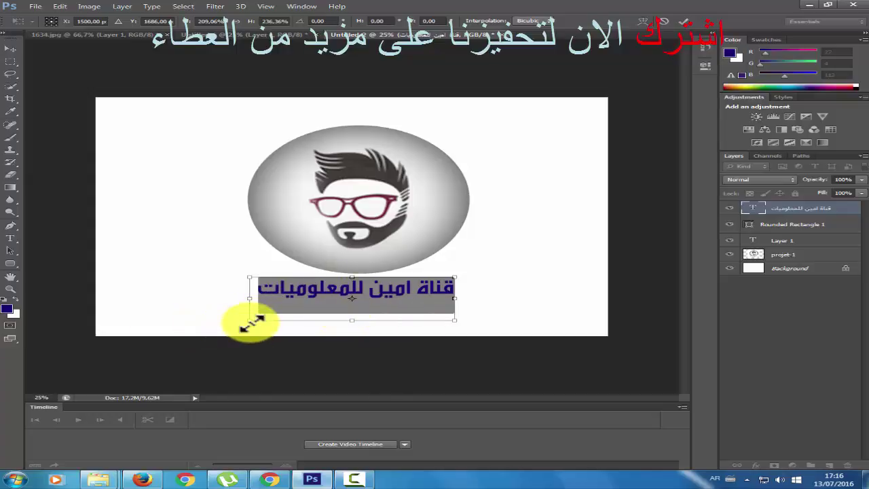
left_click_drag(252, 320, 252, 315)
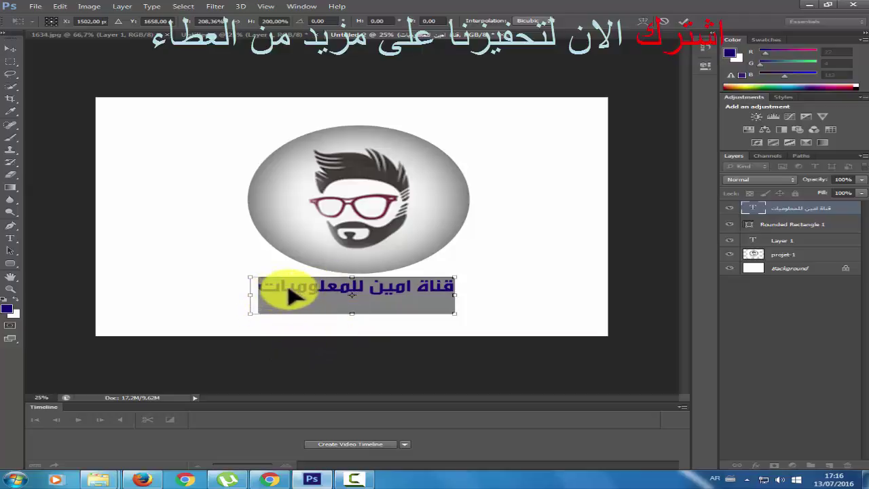
key("Return")
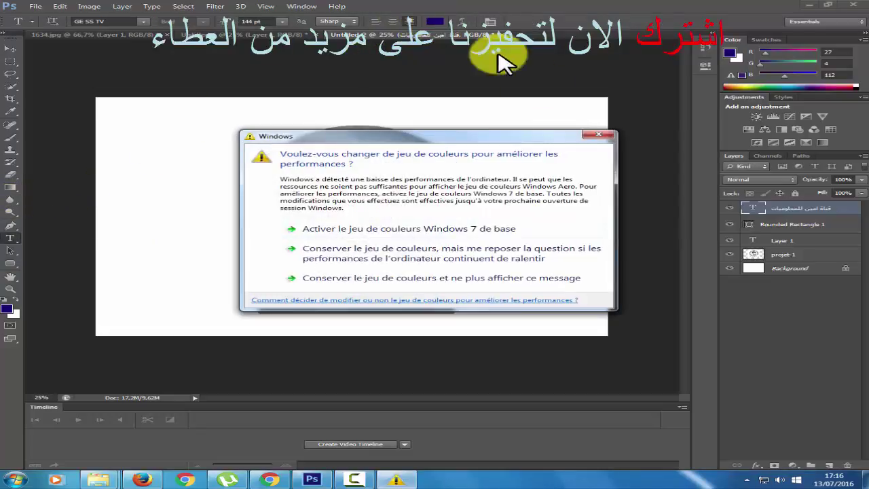
left_click(595, 136)
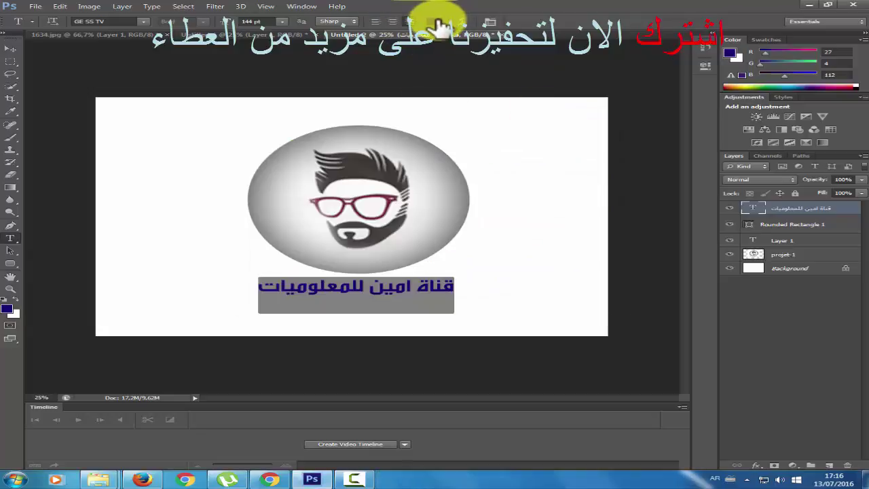
Recolor the caption text black and move it down to the vertical middle of the gray rectangle
left_click(438, 21)
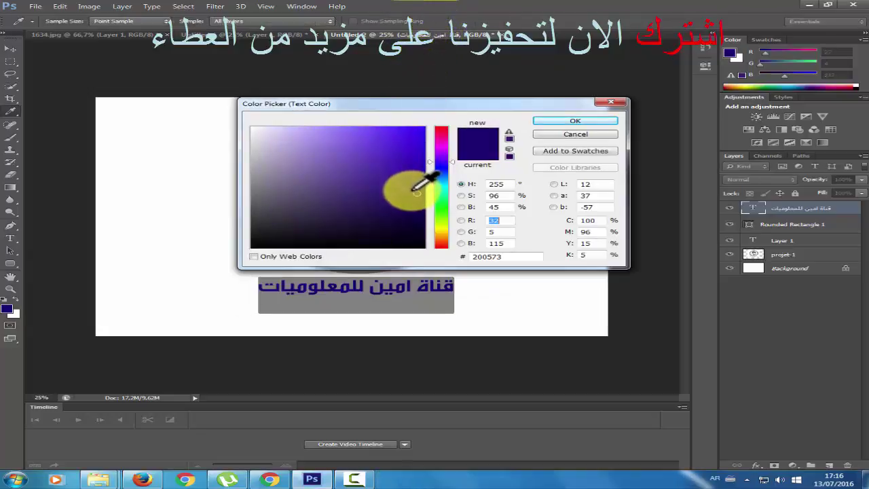
mouse_move(416, 194)
left_mouse_down()
mouse_move(413, 151)
mouse_move(422, 219)
left_mouse_up()
left_click_drag(275, 132, 246, 249)
left_click(543, 122)
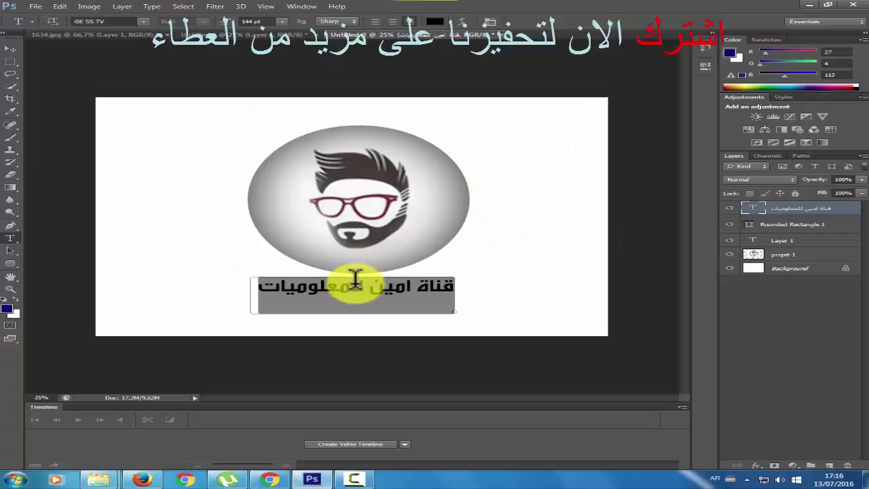
left_click(11, 50)
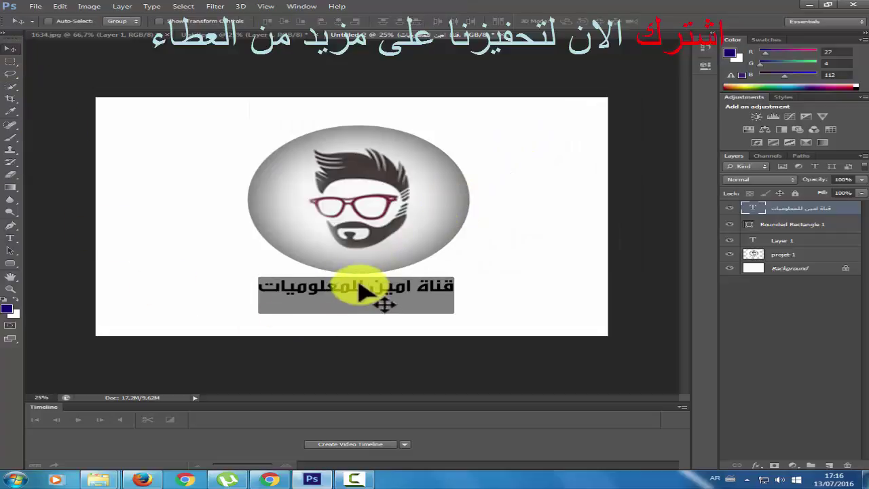
left_click_drag(363, 294, 364, 305)
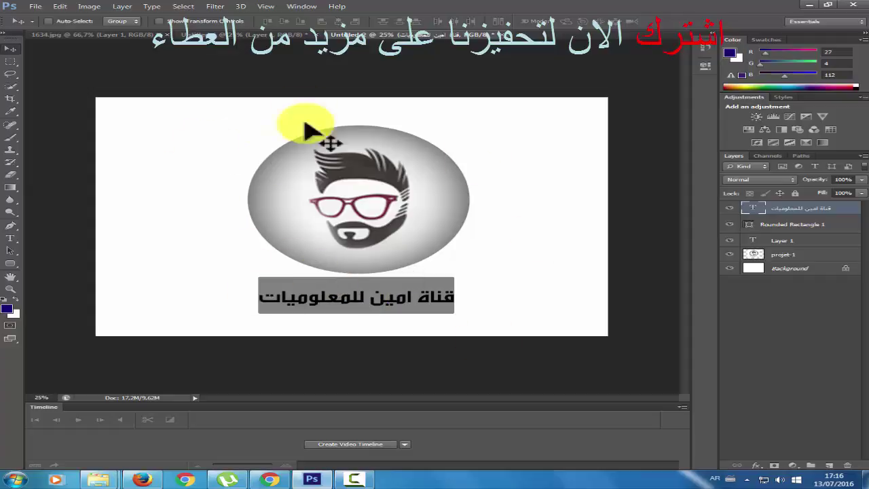
Export the logo for the web as a 256-color GIF named Untitled-2 in Mes documents, replacing the existing file
left_click(37, 6)
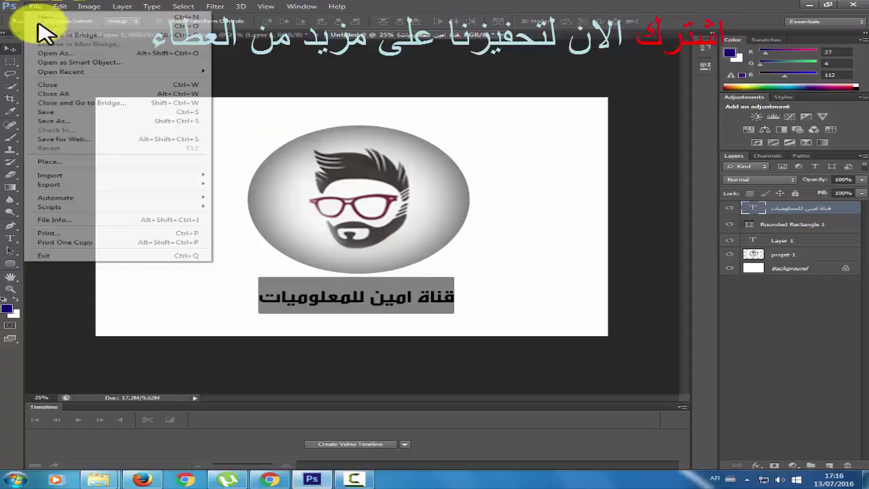
left_click(88, 140)
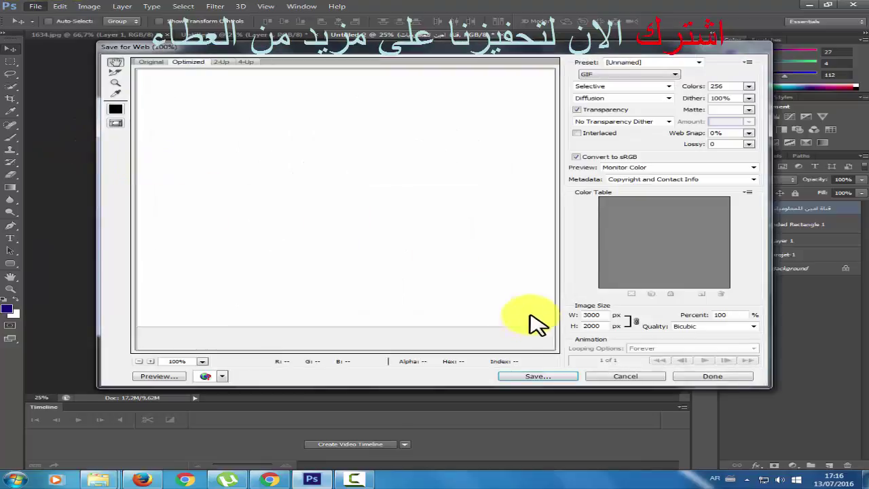
left_click(539, 377)
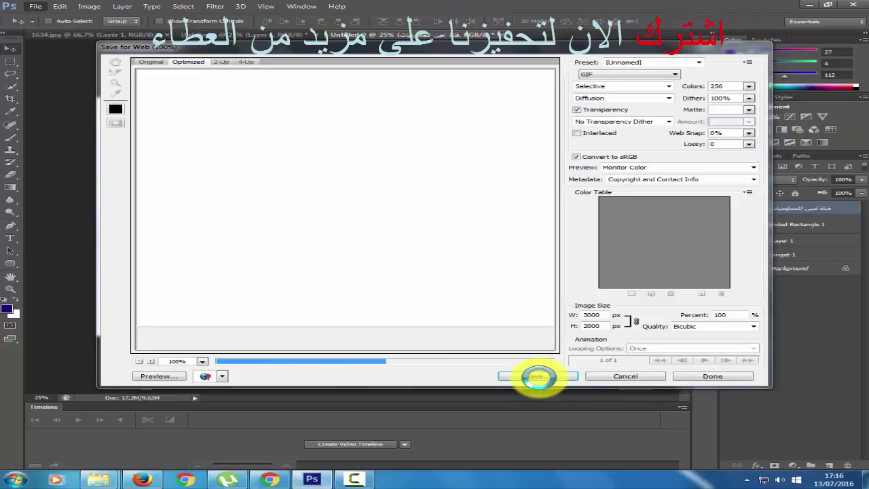
left_click(522, 374)
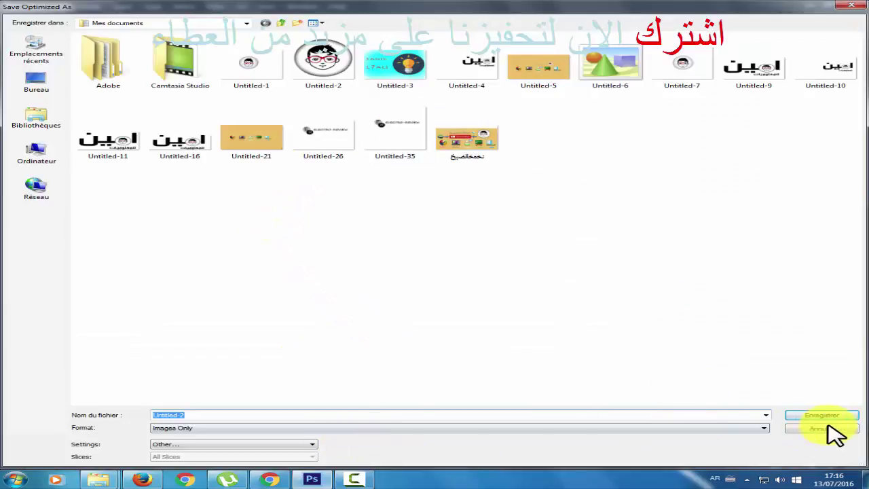
left_click(822, 416)
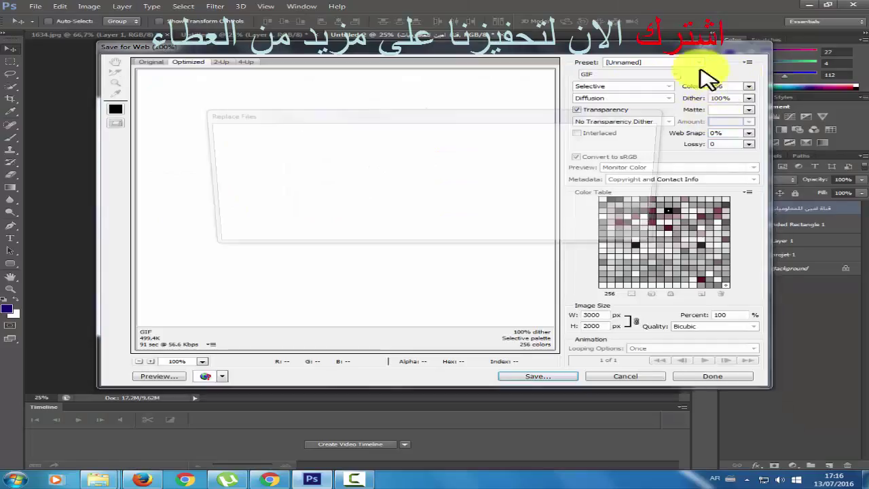
left_click(540, 238)
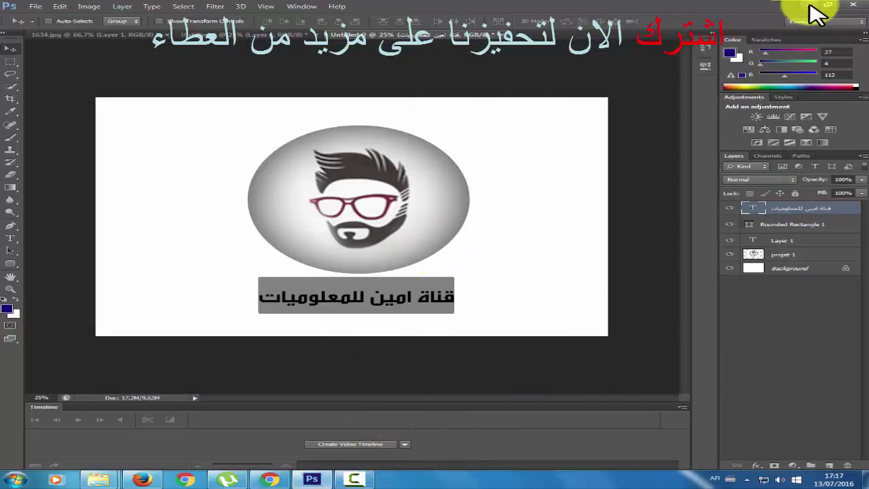
Place the projet-2 image from the logos folder into the document
left_click(35, 6)
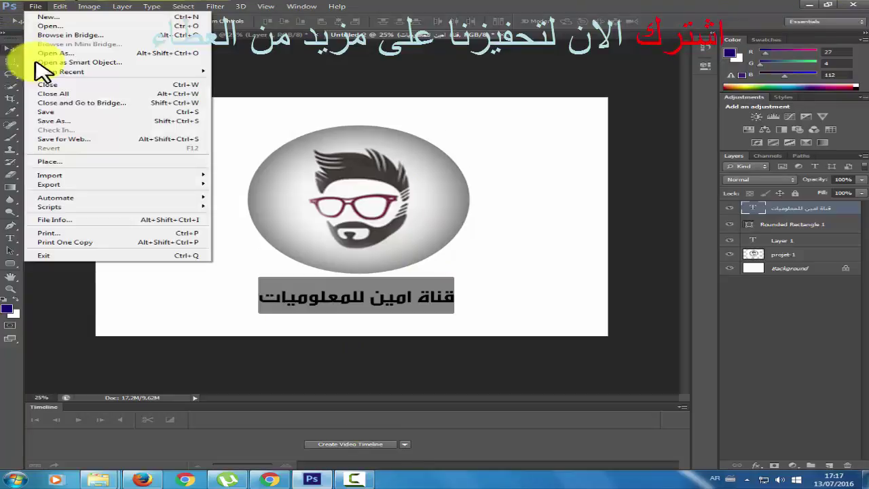
left_click(87, 161)
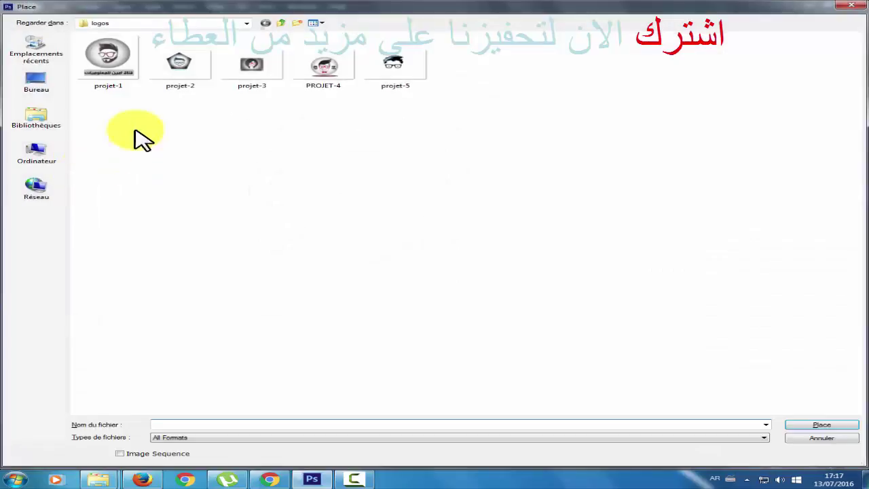
left_click(182, 71)
left_click(820, 424)
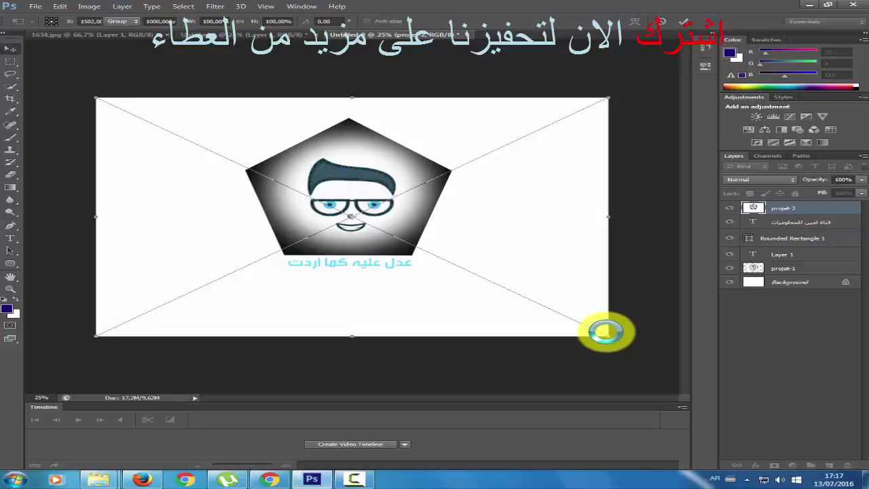
Commit the placed projet-2 image, rasterize its layer, and start erasing the blue caption beneath the pentagon with the Eraser
key("Return")
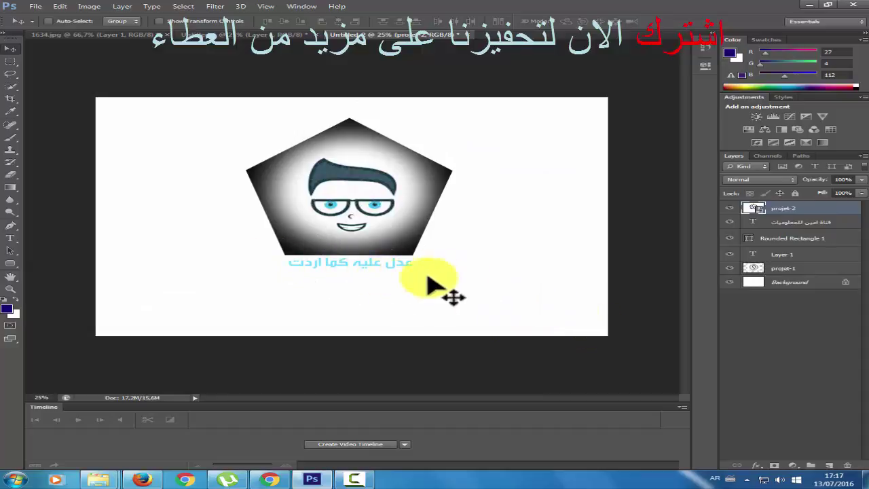
left_click(11, 175)
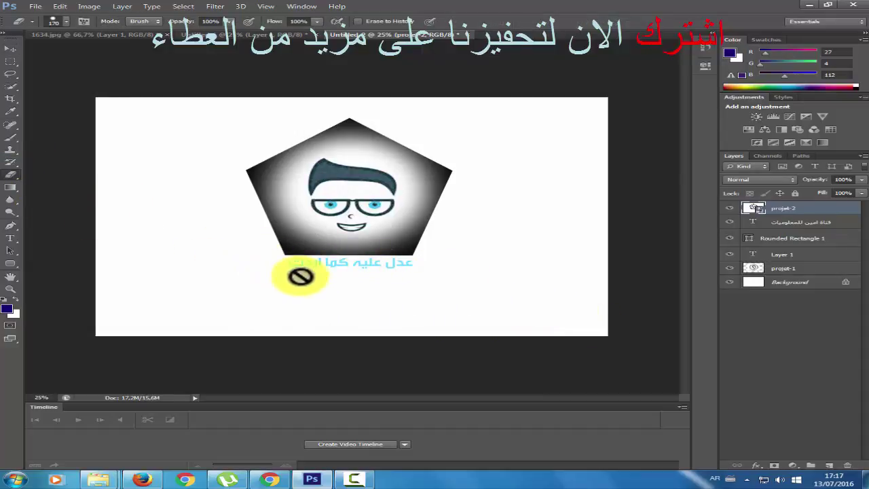
left_click(299, 281)
left_click(417, 186)
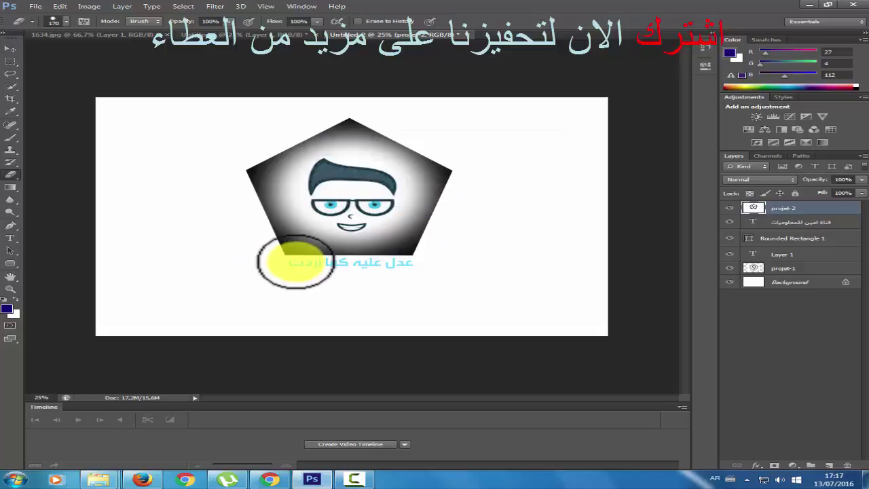
left_click_drag(298, 268, 303, 270)
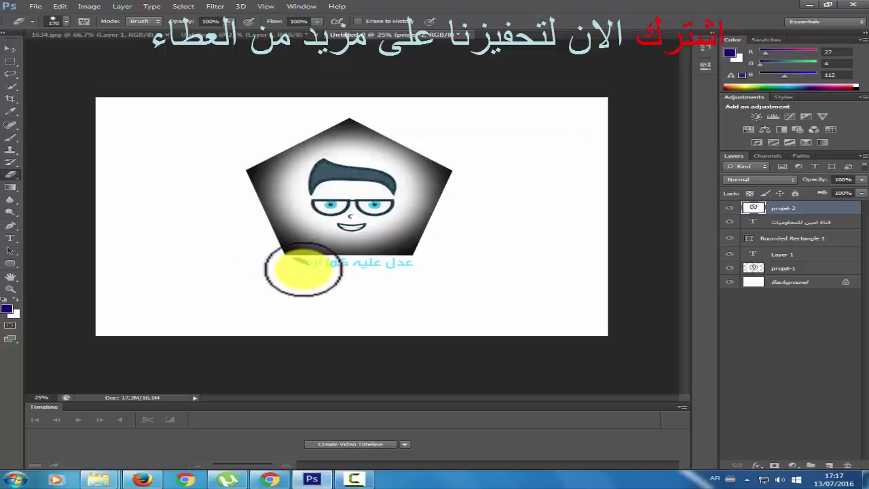
Hide the projet-1 logo with its text and rectangle layers, and erase the rest of the blue caption beneath the pentagon
left_click(730, 222)
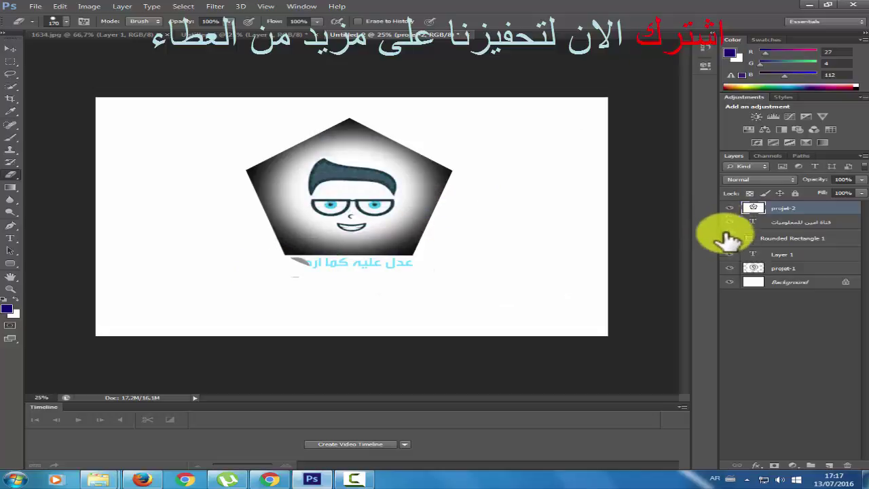
left_click(729, 268)
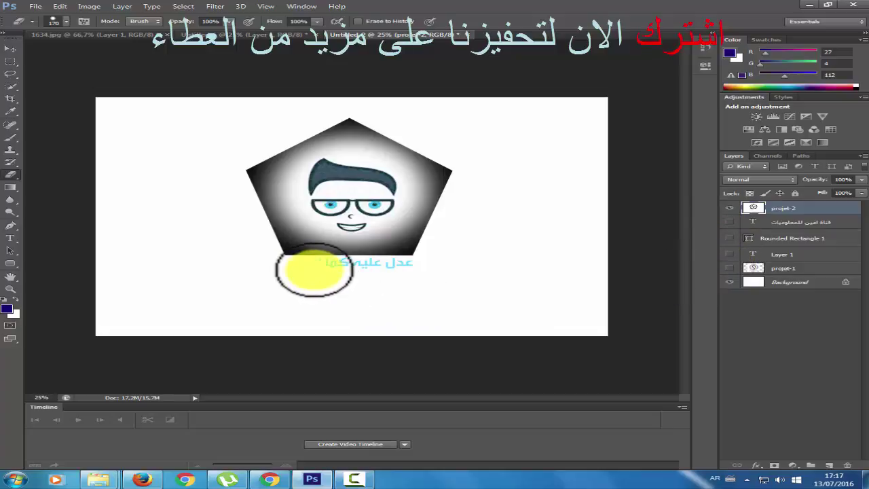
mouse_move(314, 270)
left_mouse_down()
mouse_move(414, 269)
mouse_move(320, 266)
mouse_move(314, 282)
mouse_move(279, 245)
left_mouse_up()
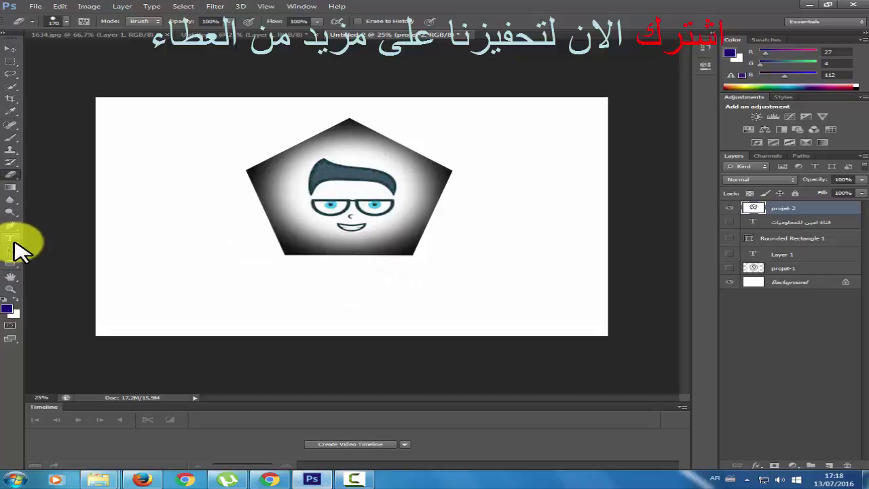
Add the black text "اسم القناة" in GE SS TV at 72 pt just below the pentagon
left_click(11, 238)
left_click_drag(287, 261, 411, 274)
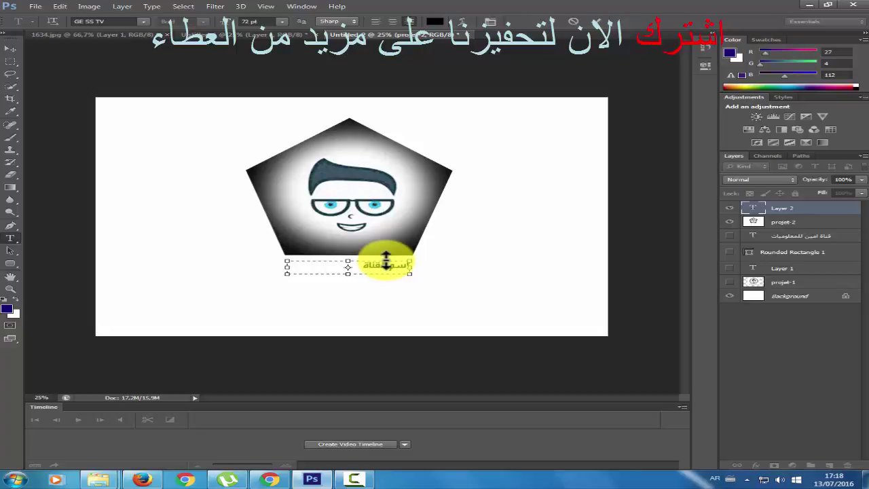
left_click(596, 22)
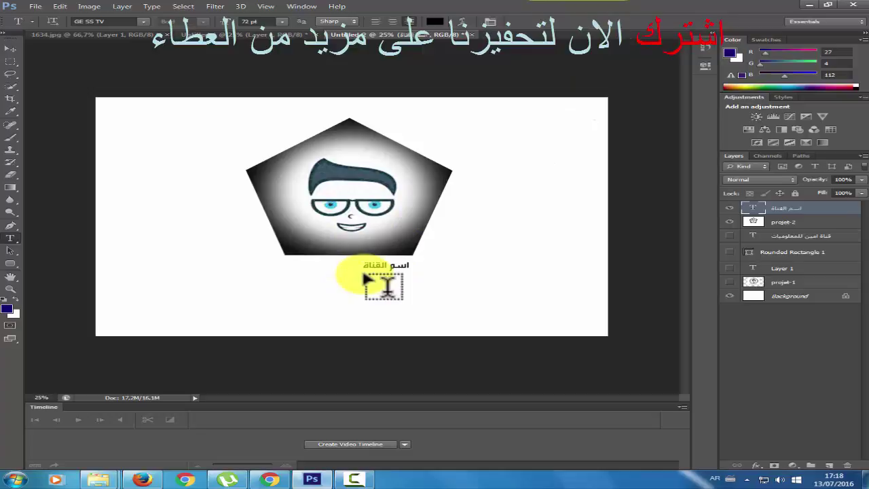
Scale the channel-name text to about 225% width and 271% height and center it beneath the pentagon
key("ctrl+t")
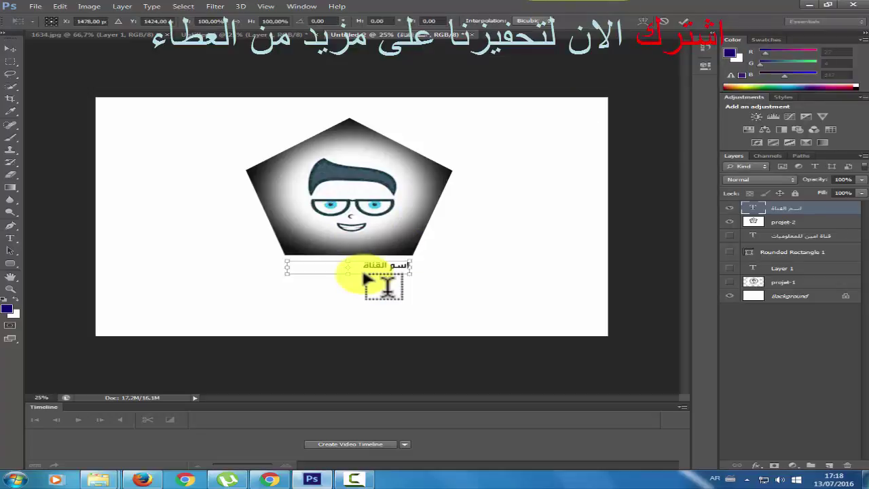
left_click_drag(277, 275, 133, 257)
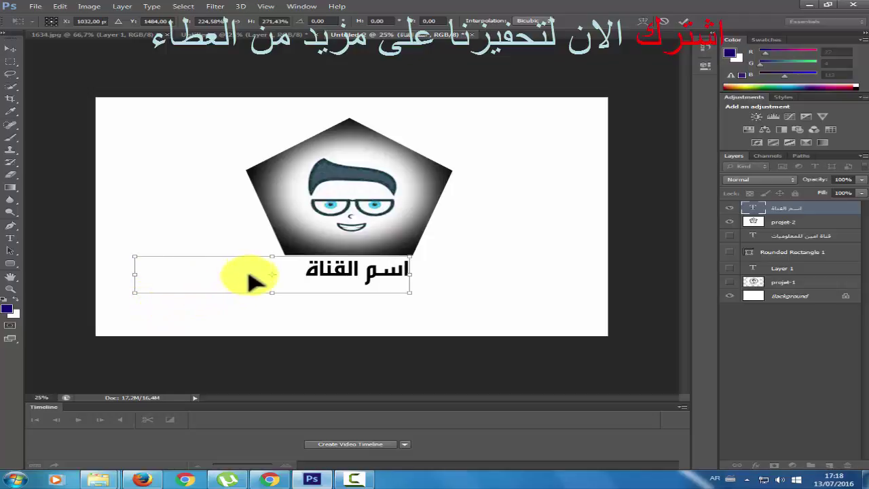
mouse_move(248, 281)
left_mouse_down()
mouse_move(240, 273)
mouse_move(253, 270)
left_mouse_up()
left_click(683, 22)
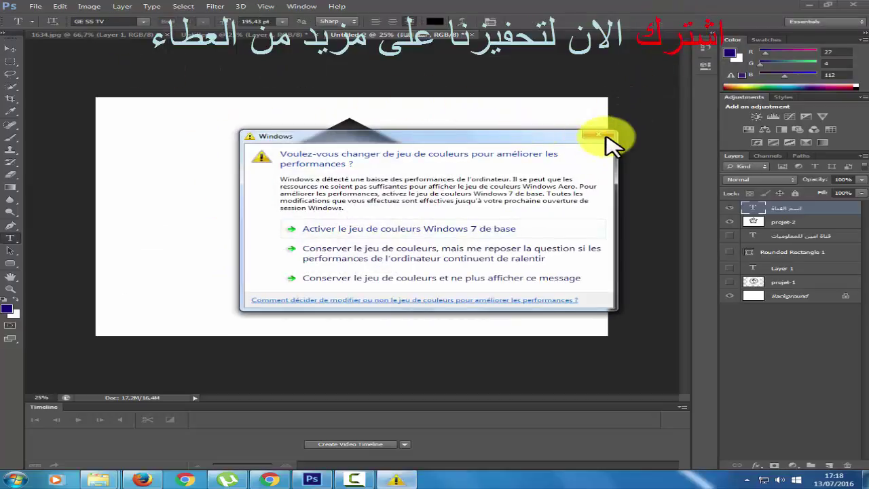
left_click(596, 138)
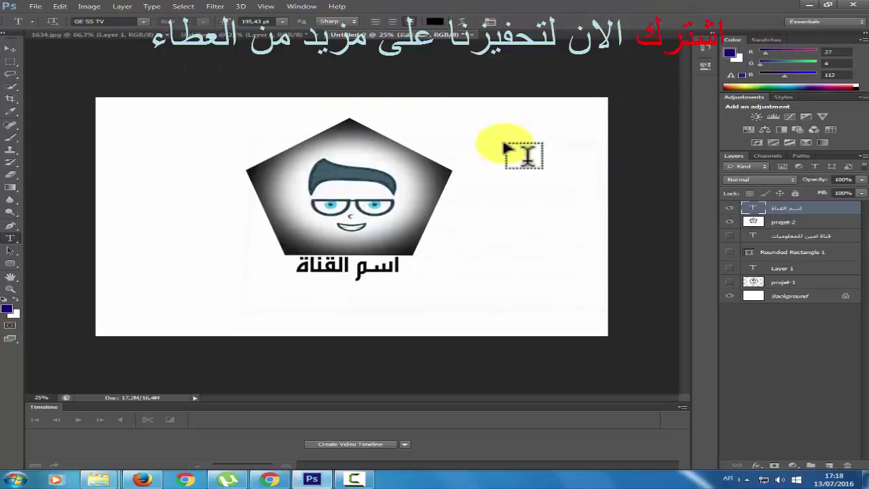
Place the projet-3 image from the logos folder into the document at its default size
left_click(34, 8)
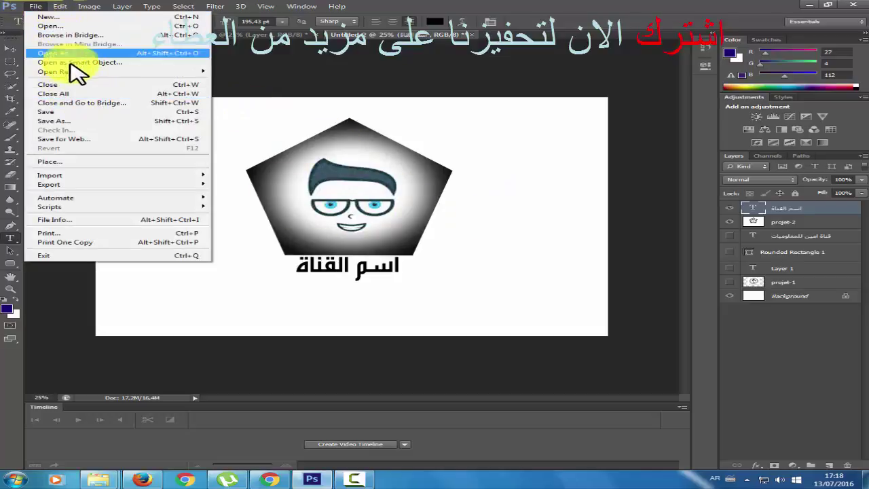
left_click(116, 161)
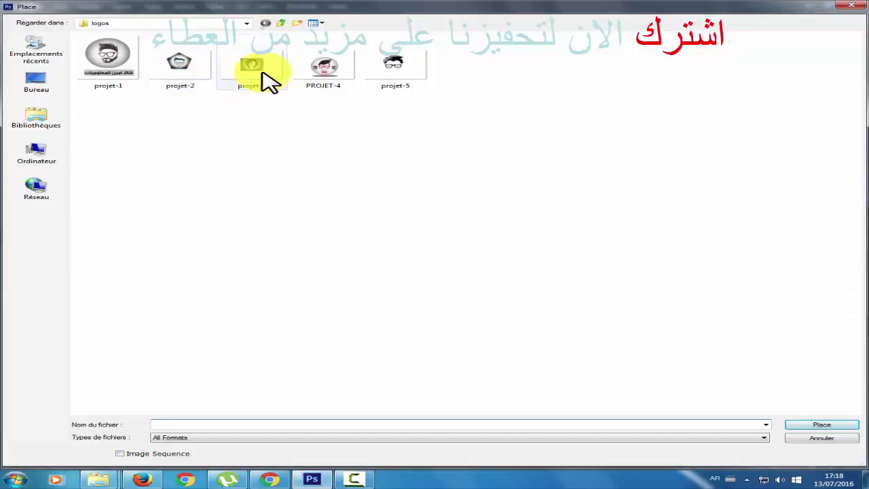
left_click(258, 68)
left_click(841, 425)
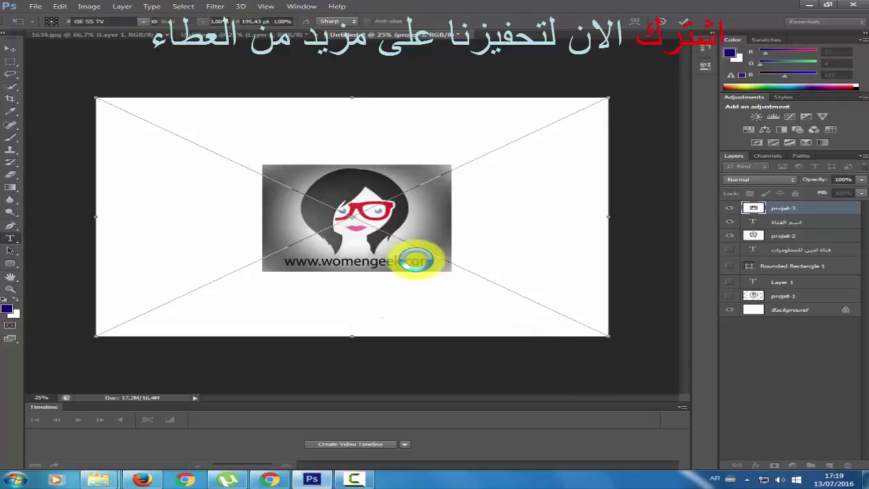
key("Return")
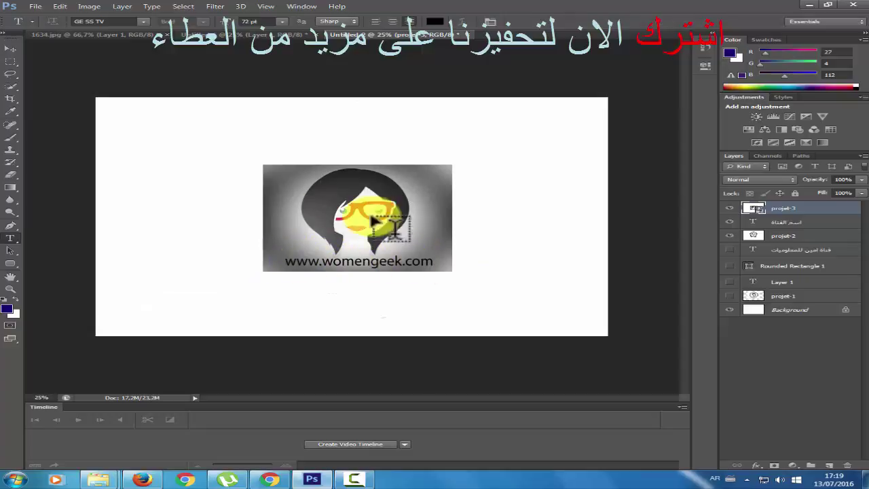
Place the PROJET-4 image from the logos folder into the document at its default size
left_click(31, 7)
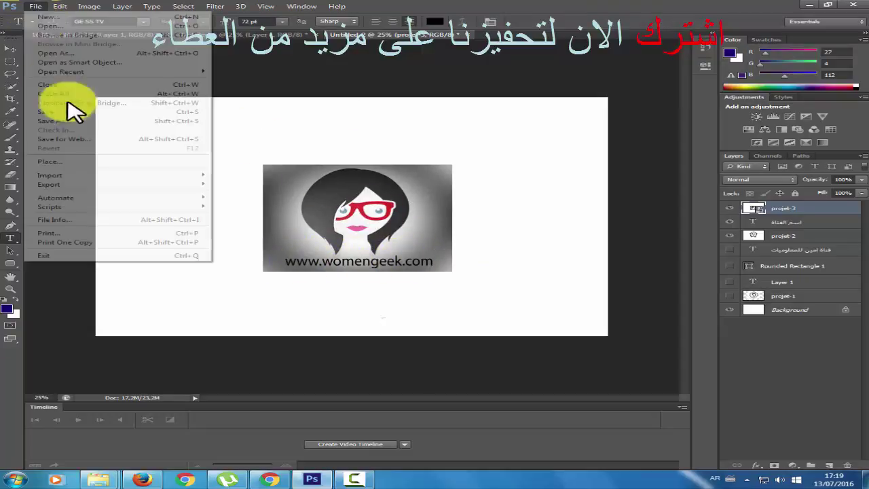
left_click(87, 166)
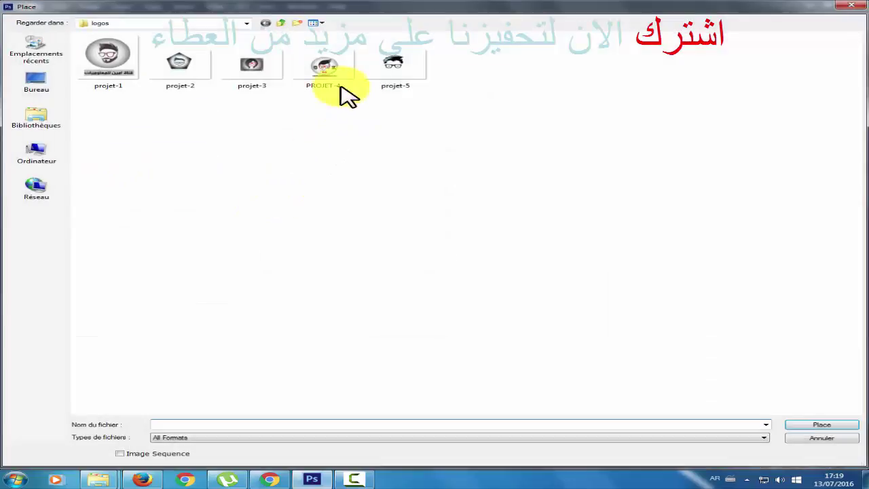
left_click(338, 75)
left_click(840, 427)
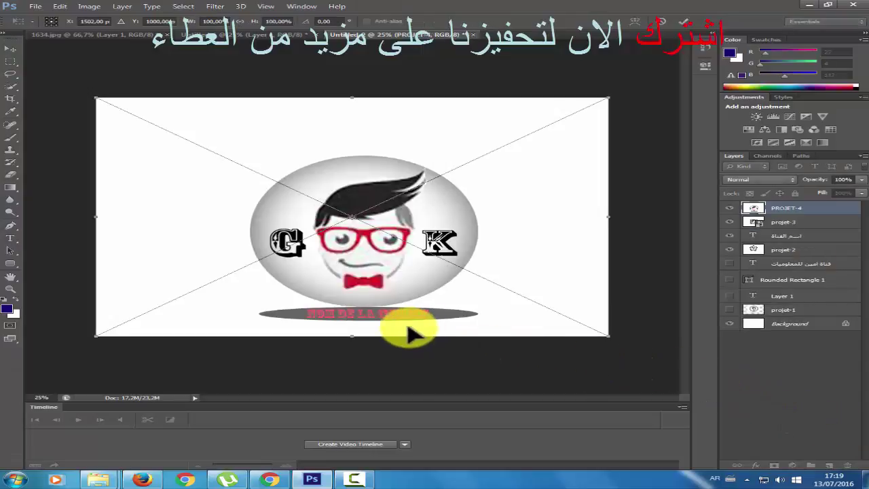
double_click(403, 321)
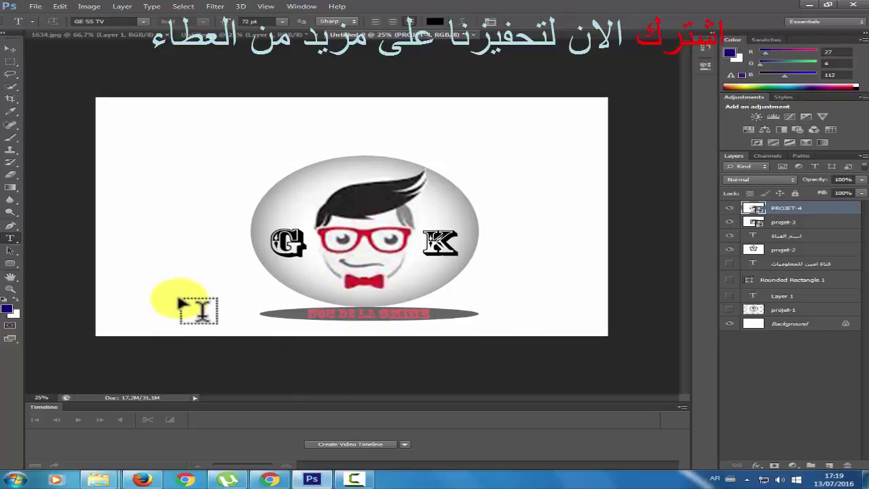
Place the projet-5 image from the logos folder into the document at its default size
left_click(35, 6)
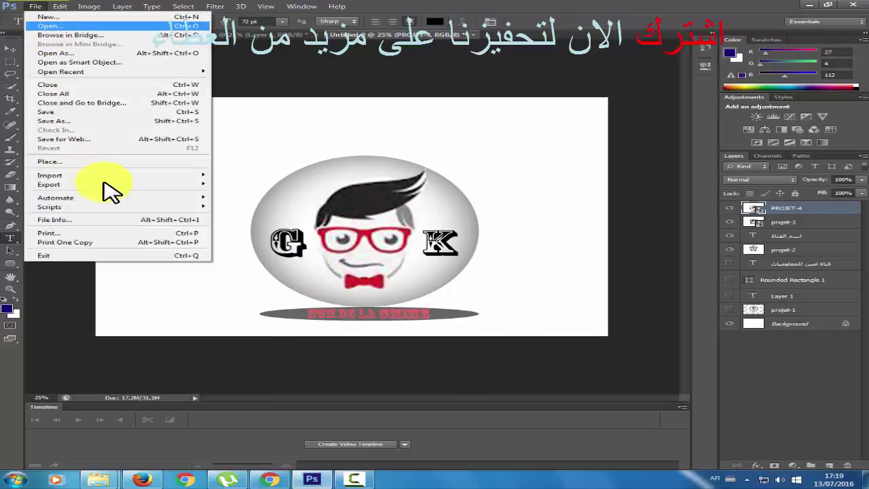
left_click(80, 161)
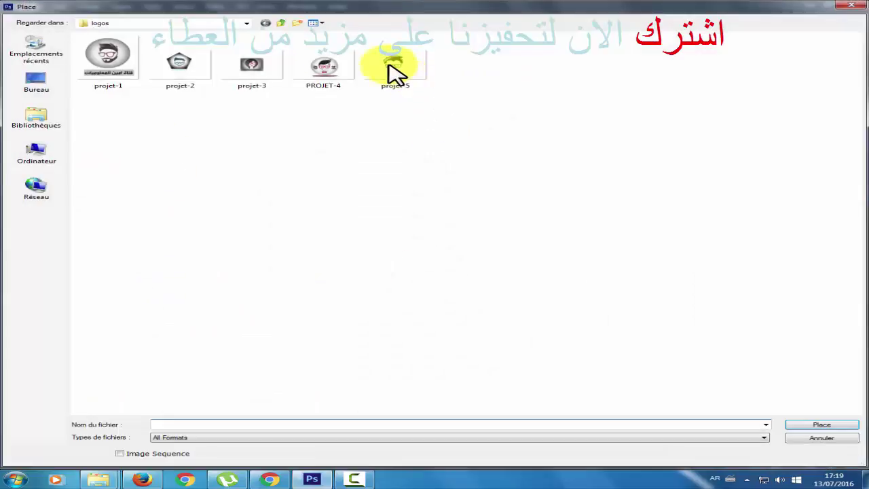
left_click(390, 63)
left_click(822, 438)
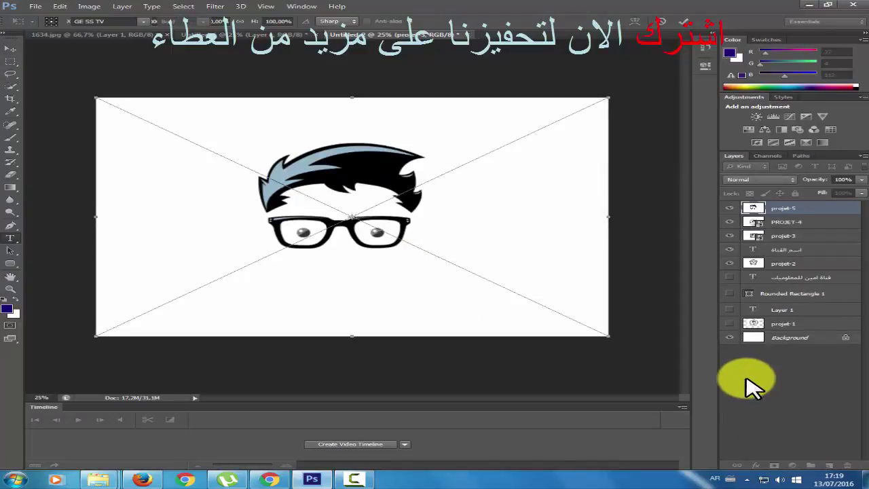
double_click(310, 305)
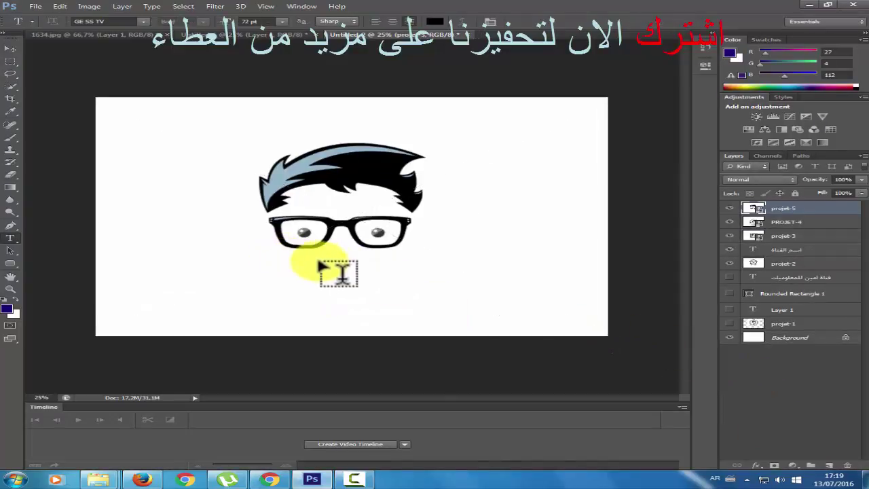
Add the black text "المحترف" in GE SS TV at 72 pt just below the glasses
left_click_drag(295, 258, 403, 275)
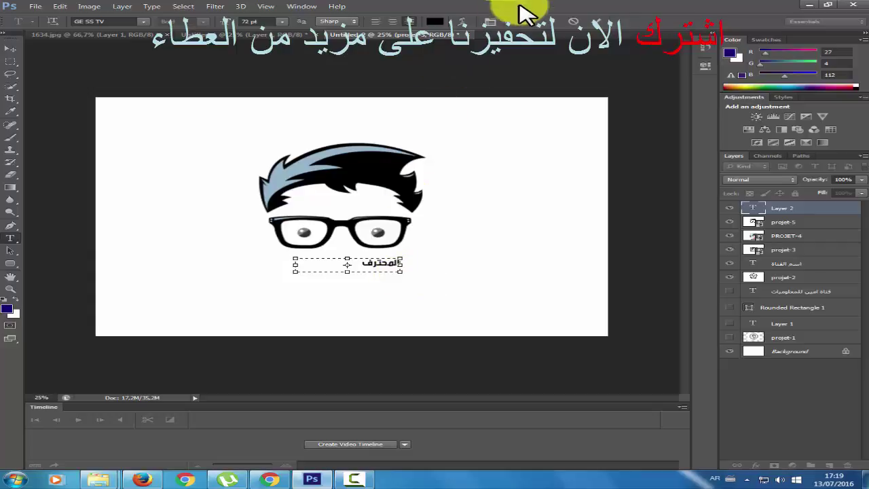
left_click(596, 21)
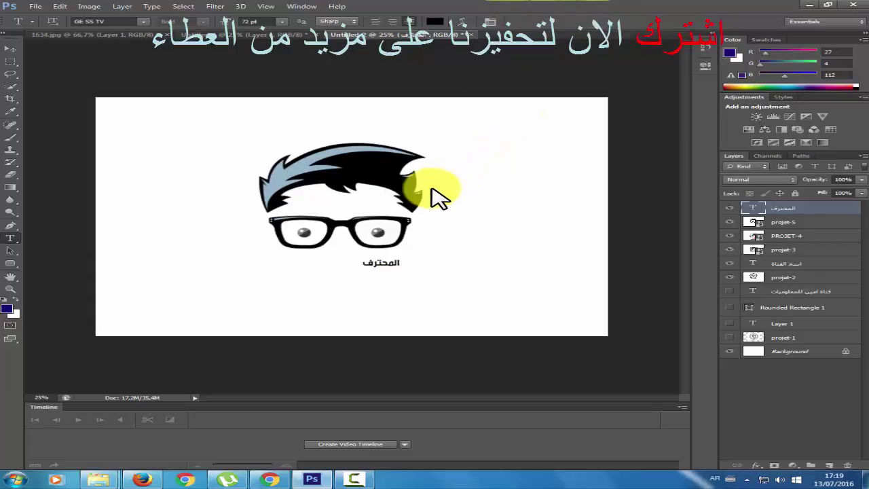
Scale the "المحترف" text to about 273% width and 223% height and center it closely beneath the glasses
key("ctrl+t")
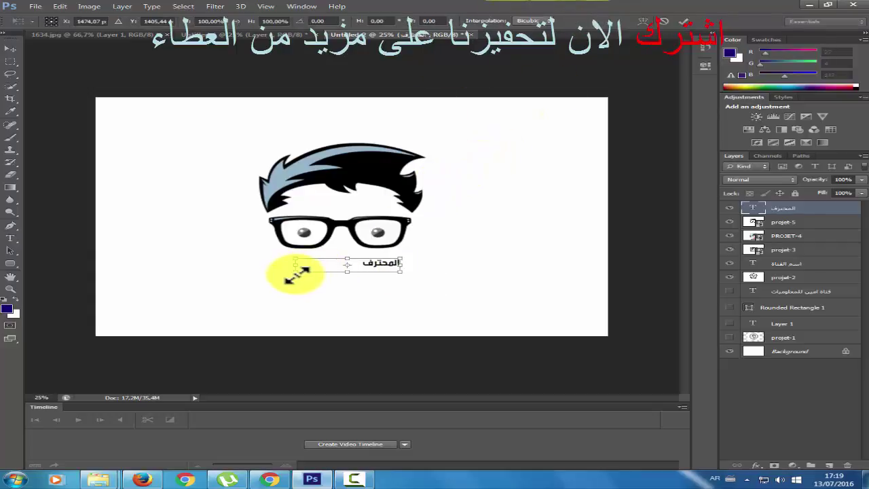
left_click_drag(262, 279, 114, 290)
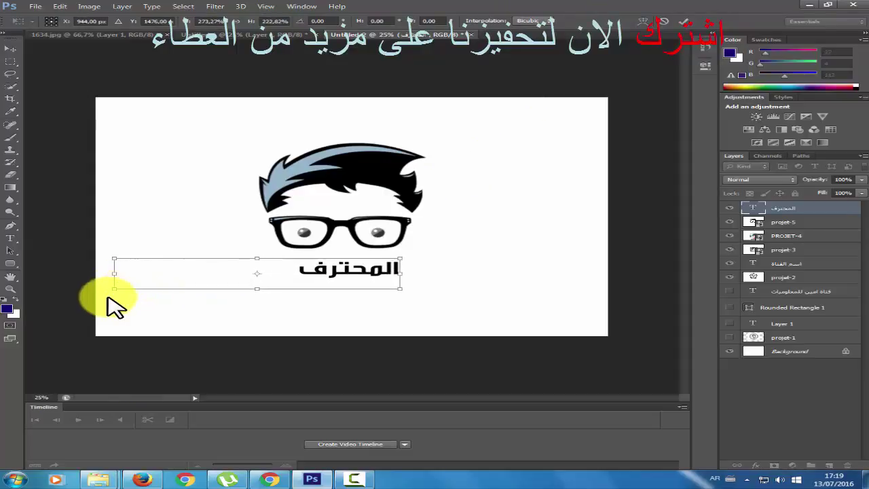
key("Return")
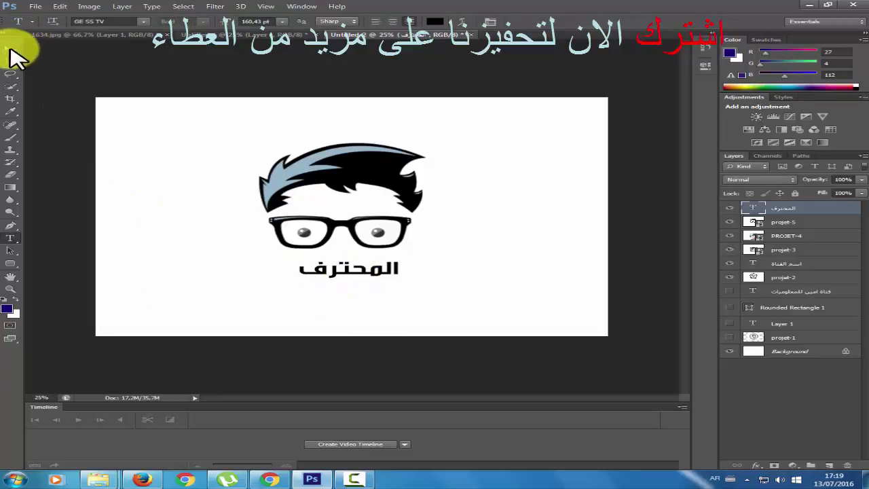
left_click(10, 49)
left_click_drag(353, 275, 331, 266)
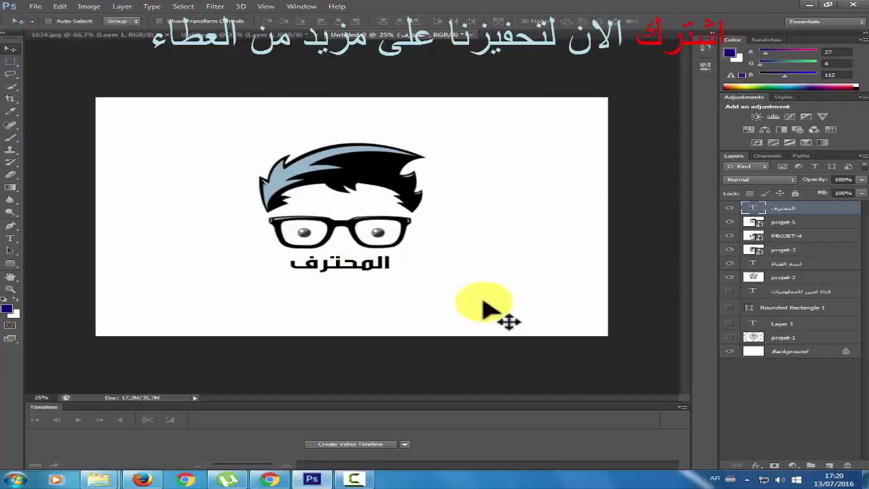
Minimize the Photoshop and logos folder windows to return to the desktop
left_click(809, 6)
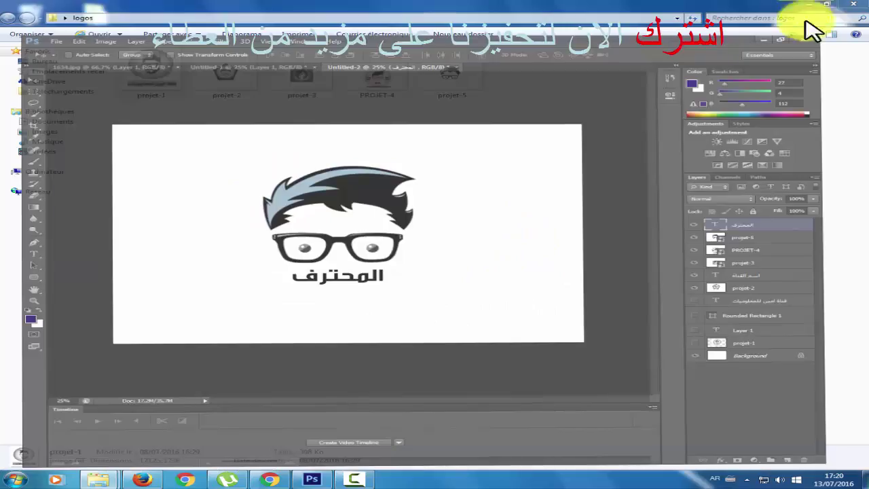
left_click(815, 6)
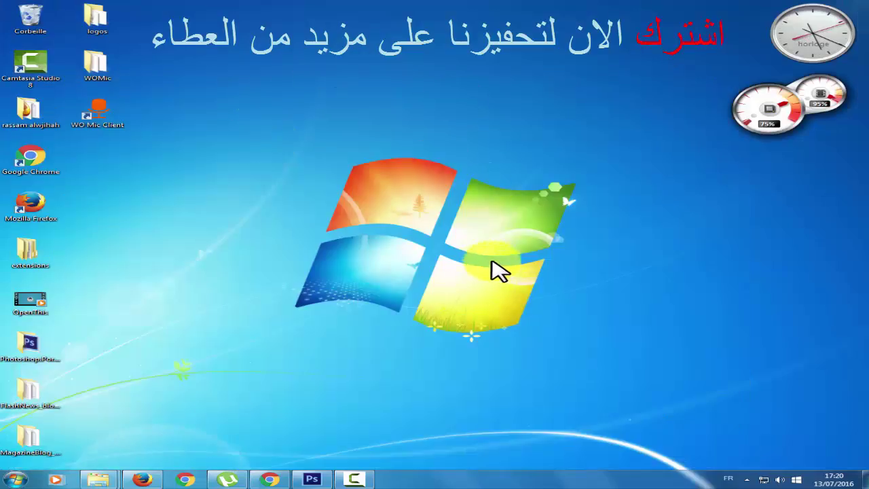
left_click(355, 480)
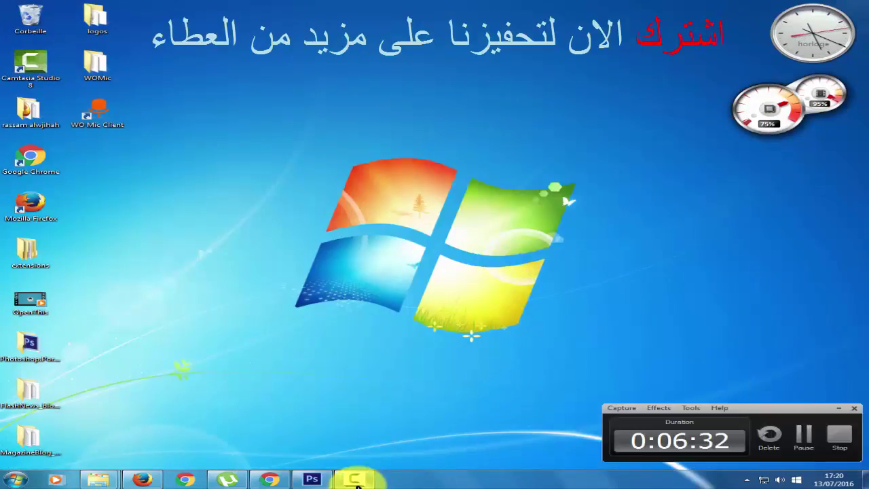